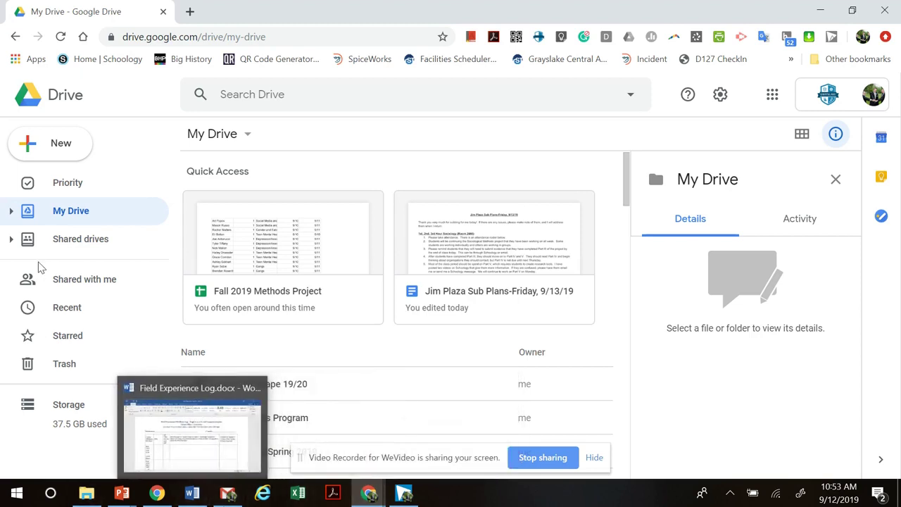
# - In Google Drive, open the New menu to reach the additional file types such as Google Forms
pyautogui.click(71, 161)
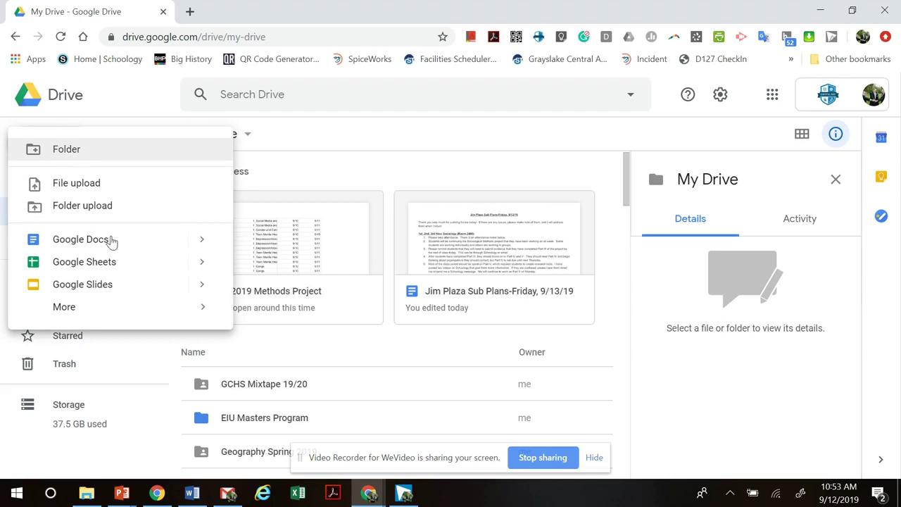
# - Create a blank Google Form titled 'Hunger and its impact on teenagers'
pyautogui.moveTo(144, 310)
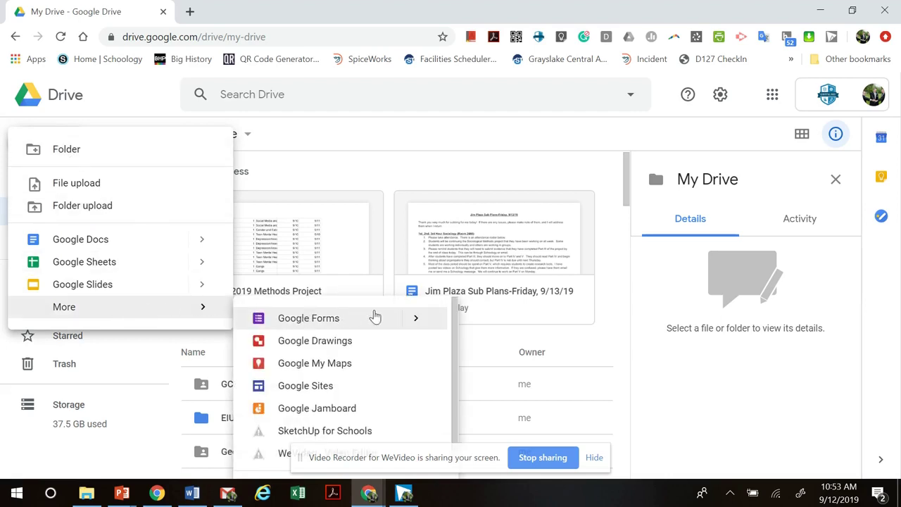
pyautogui.moveTo(426, 323)
pyautogui.click(468, 329)
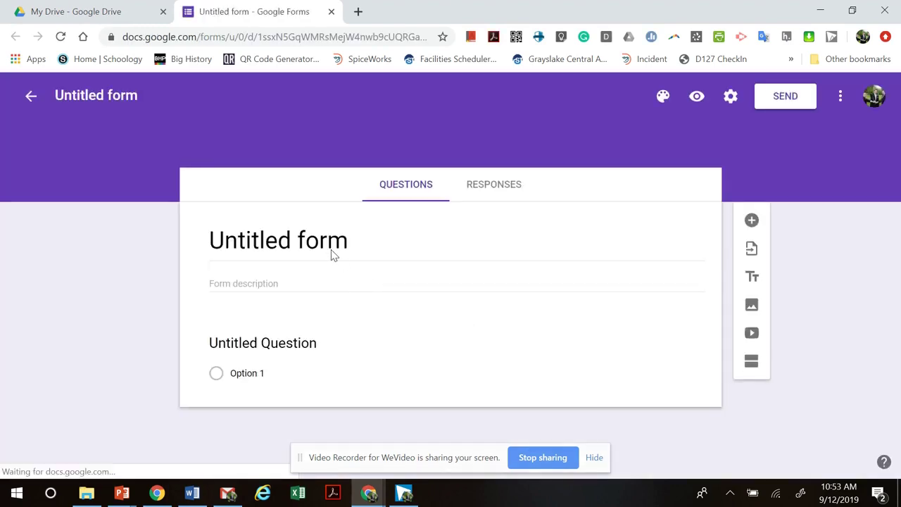
pyautogui.click(323, 237)
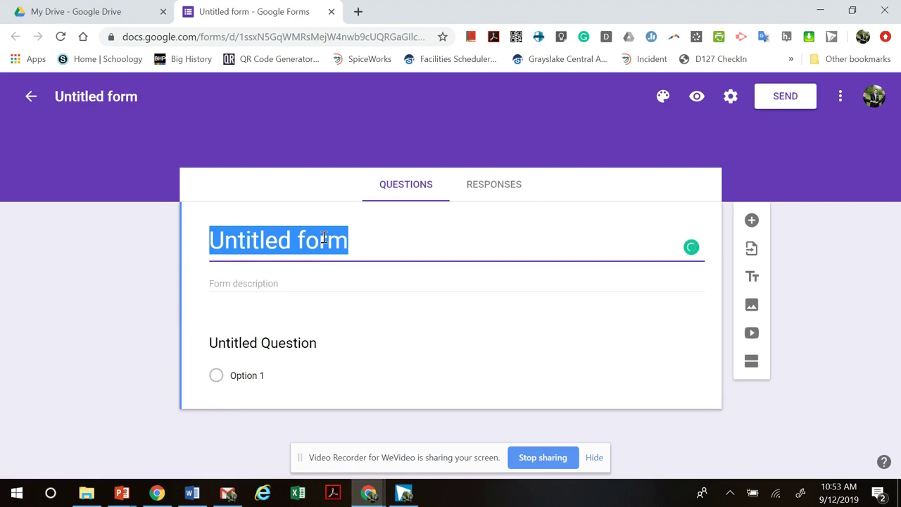
pyautogui.write('Hunger and it')
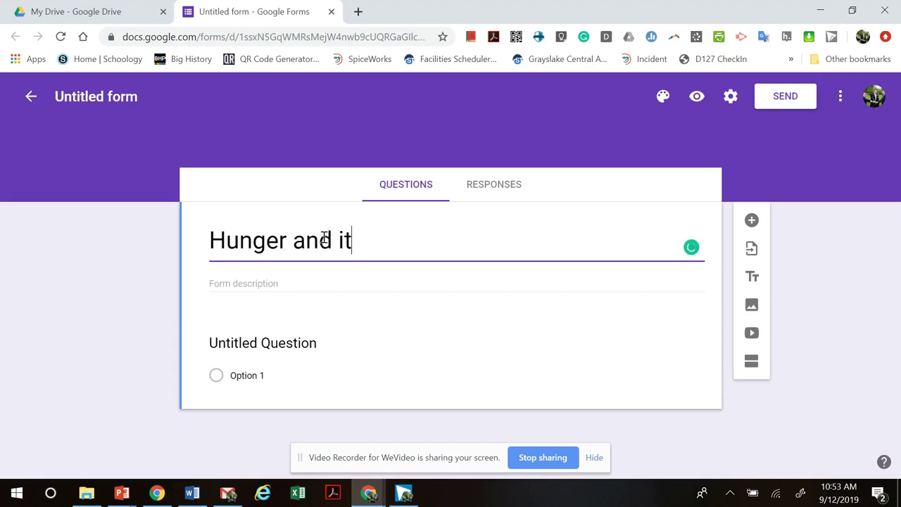
pyautogui.write('s impact on Tee')
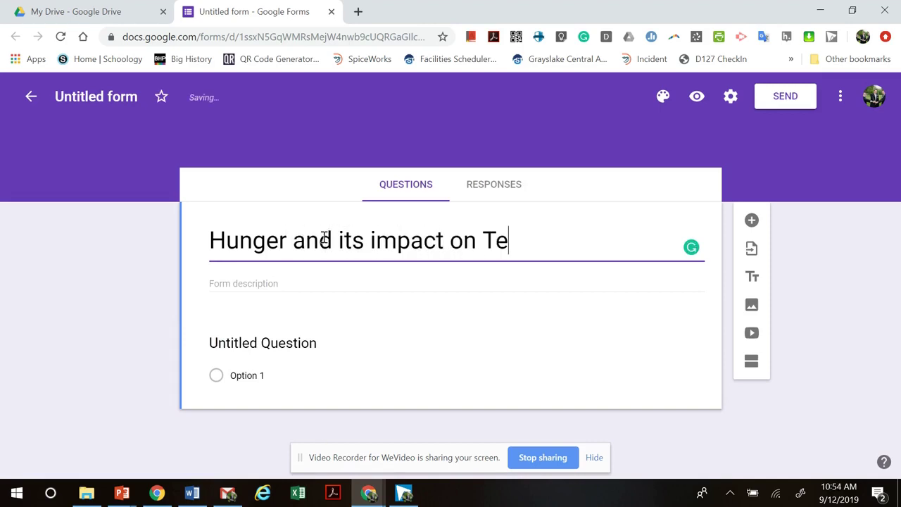
pyautogui.press('BackSpace')
pyautogui.press('BackSpace')
pyautogui.press('BackSpace')
pyautogui.write('teena')
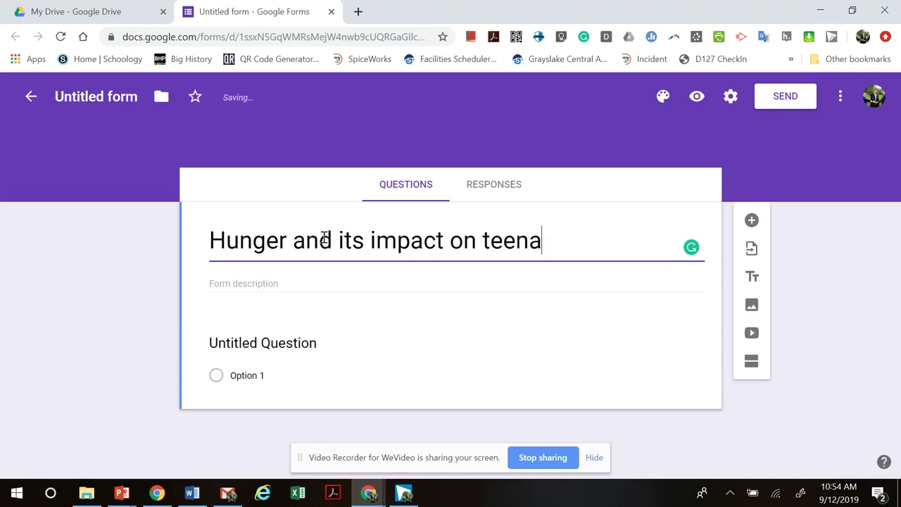
pyautogui.write('gers')
# - Add the two-line description 'School project' / 'Data will be used to answer a sociological question'
pyautogui.click(256, 286)
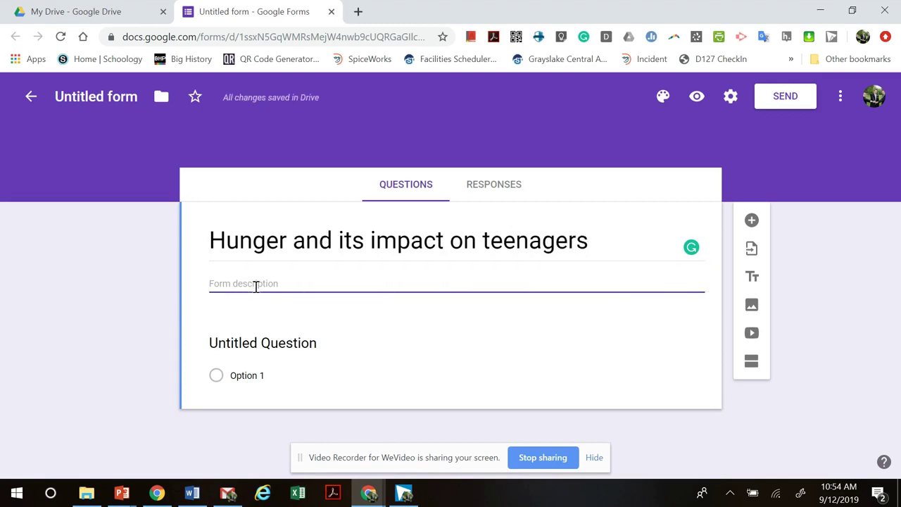
pyautogui.write('School project')
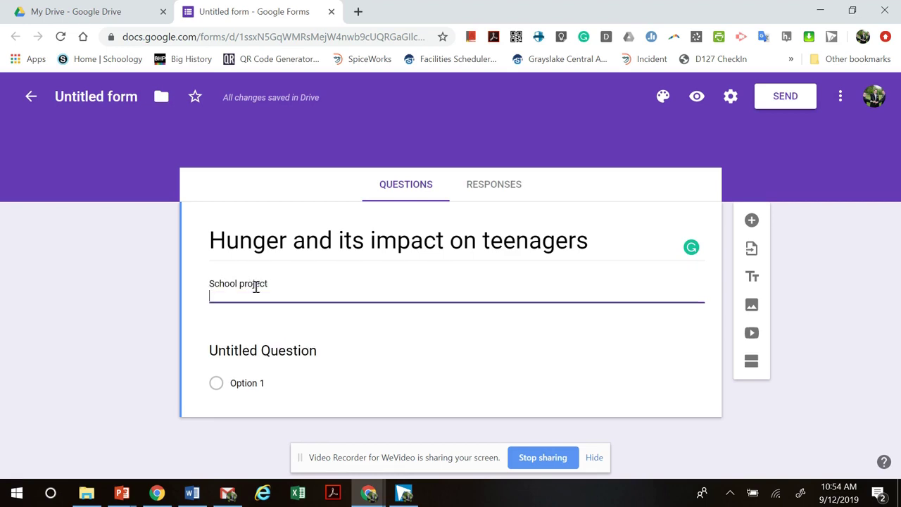
pyautogui.press('Return')
pyautogui.write('Data will be')
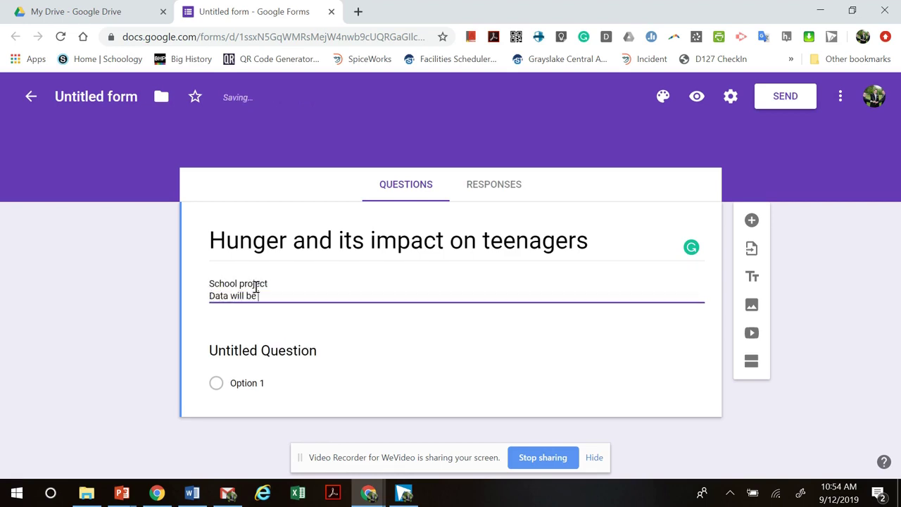
pyautogui.write(' used to answer a soc')
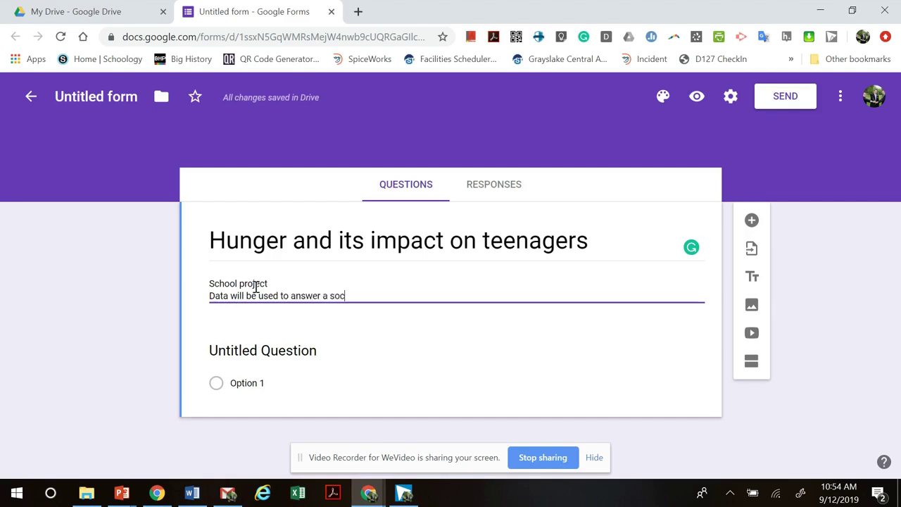
pyautogui.write('iological quest')
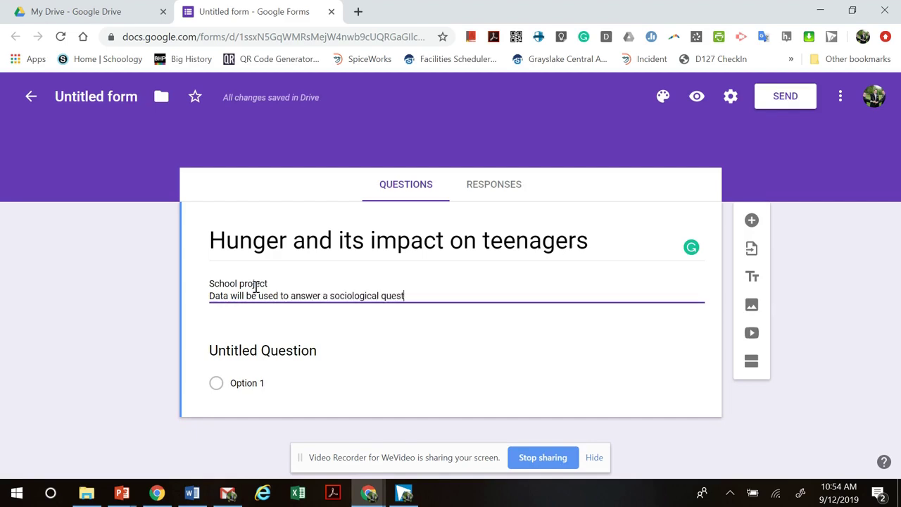
pyautogui.write('ion')
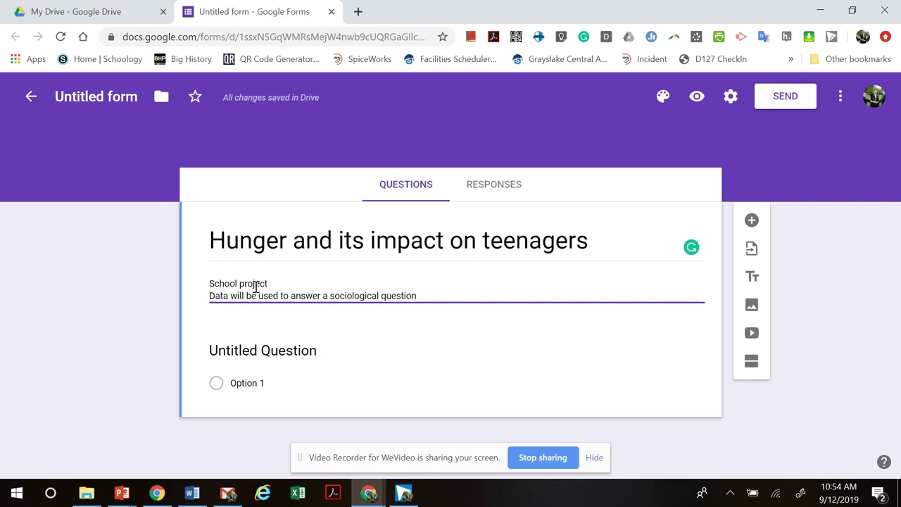
# - Word the first question 'Do you think society does enough to address hunger? Why or why not?'
pyautogui.click(244, 359)
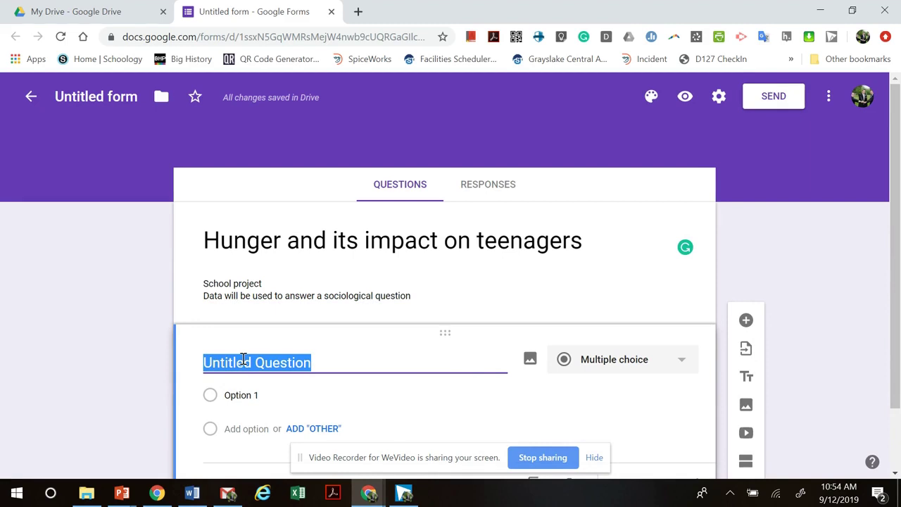
pyautogui.write('Do you think')
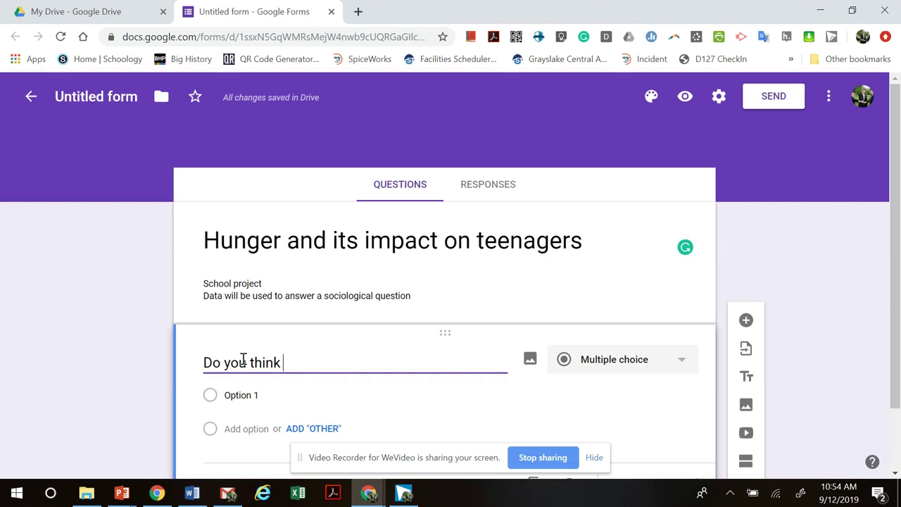
pyautogui.write(' society d')
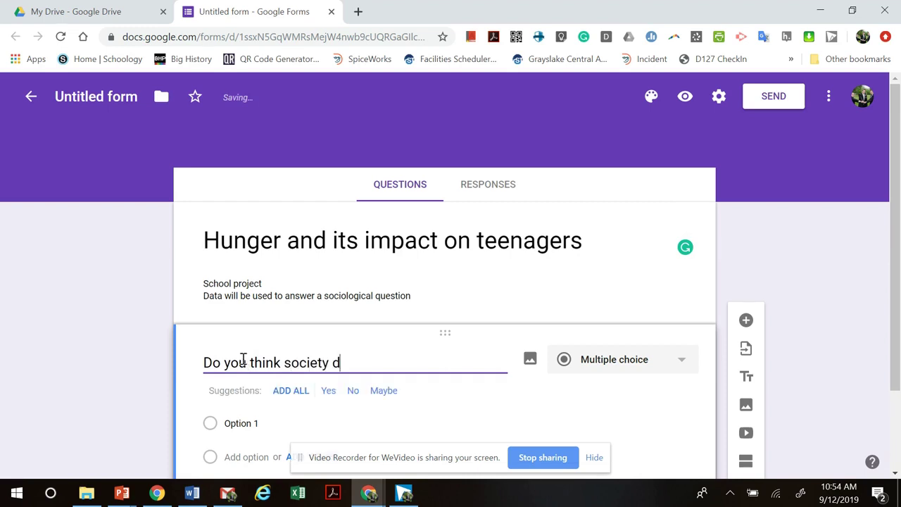
pyautogui.write('oes enought to')
pyautogui.press('BackSpace')
pyautogui.press('BackSpace')
pyautogui.press('BackSpace')
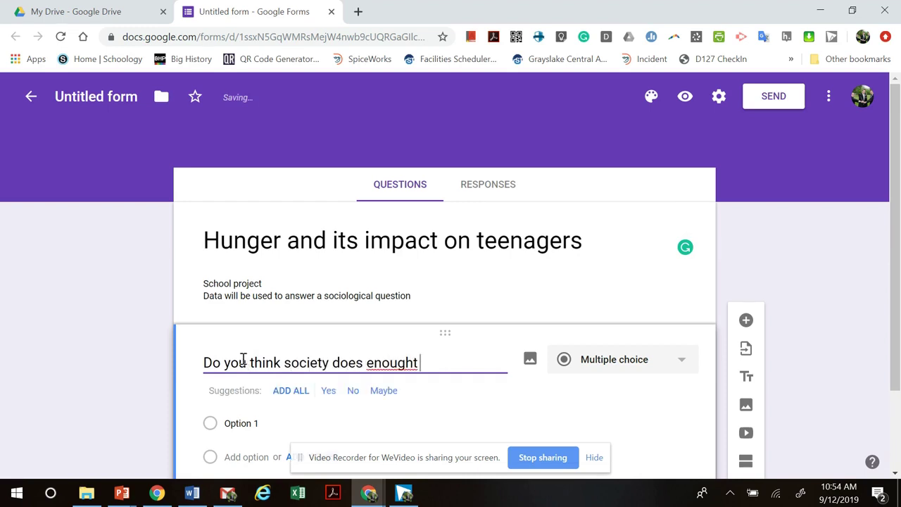
pyautogui.press('BackSpace')
pyautogui.write('to ad')
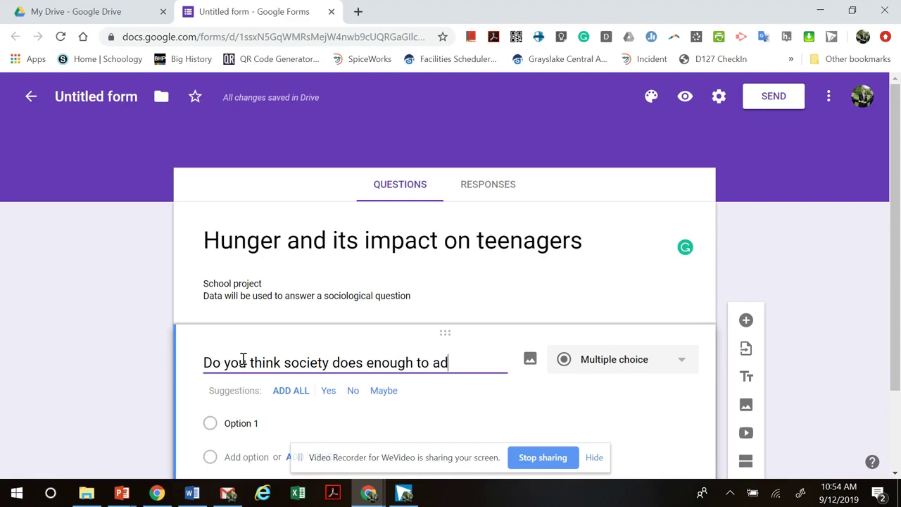
pyautogui.write('dress hunger')
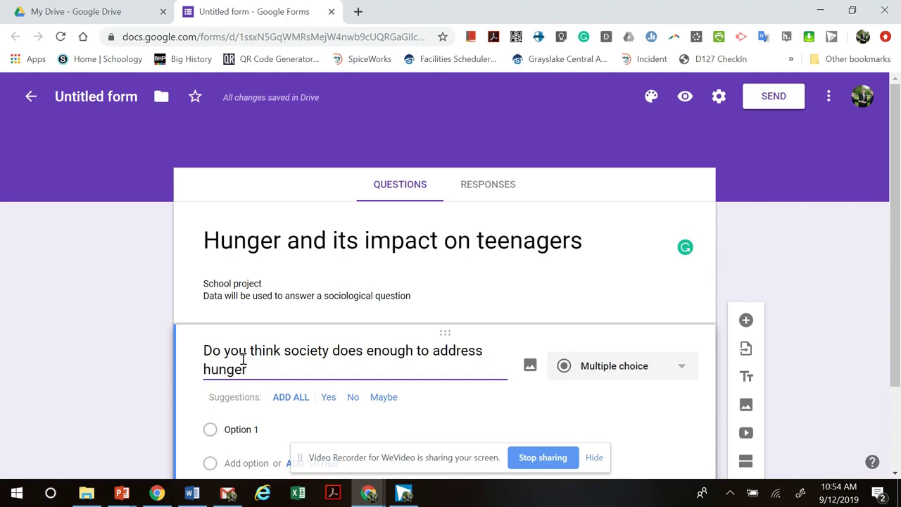
pyautogui.write(', and why?')
pyautogui.press('BackSpace')
pyautogui.press('BackSpace')
pyautogui.press('BackSpace')
pyautogui.press('BackSpace')
pyautogui.press('BackSpace')
pyautogui.press('BackSpace')
pyautogui.press('BackSpace')
pyautogui.press('BackSpace')
pyautogui.press('BackSpace')
pyautogui.press('BackSpace')
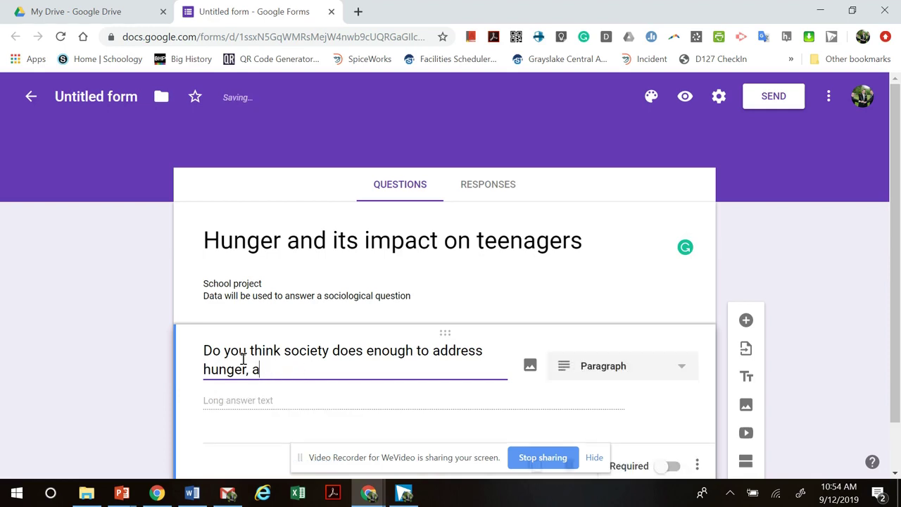
pyautogui.write(': Why o')
pyautogui.press('BackSpace')
pyautogui.press('BackSpace')
pyautogui.press('BackSpace')
pyautogui.press('BackSpace')
pyautogui.press('BackSpace')
pyautogui.press('BackSpace')
pyautogui.write('? ')
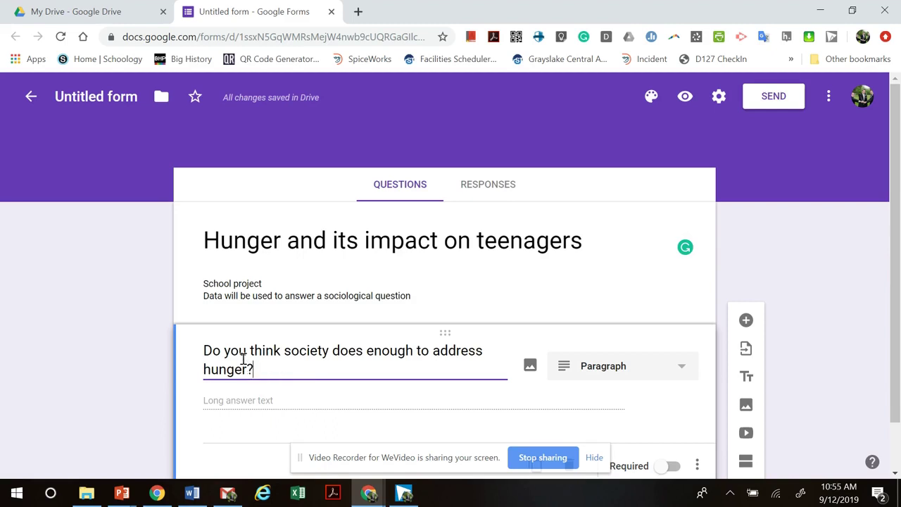
pyautogui.write(' Why or why not?')
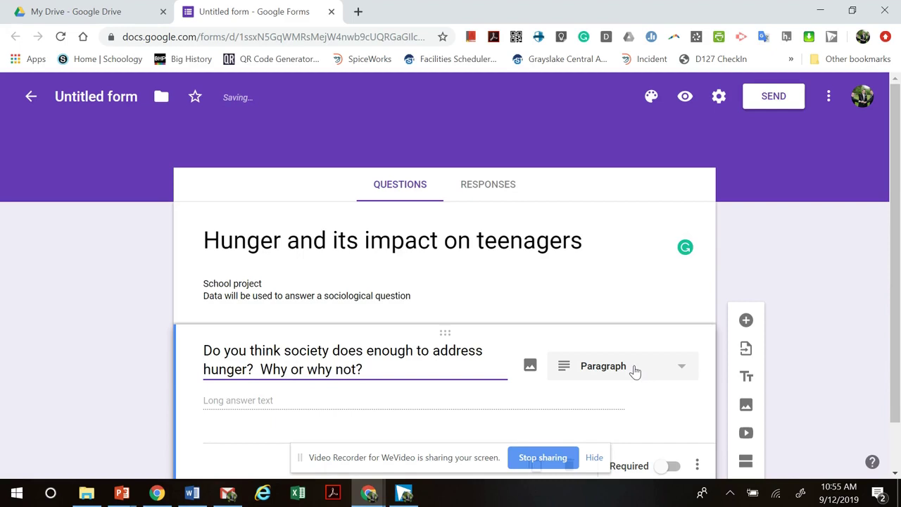
pyautogui.scroll(-1, 831, 301)
# - Keep the hunger question as Paragraph, mark it required, and add a new question below it
pyautogui.click(677, 314)
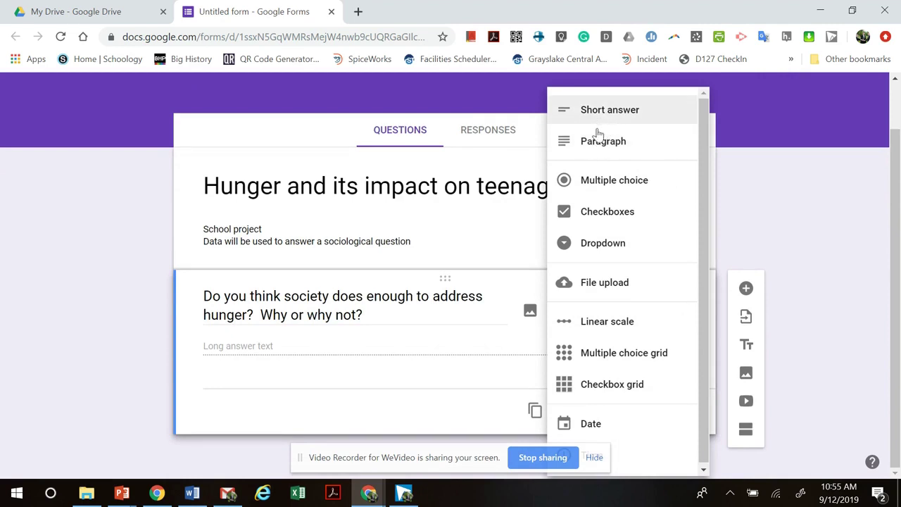
pyautogui.click(599, 143)
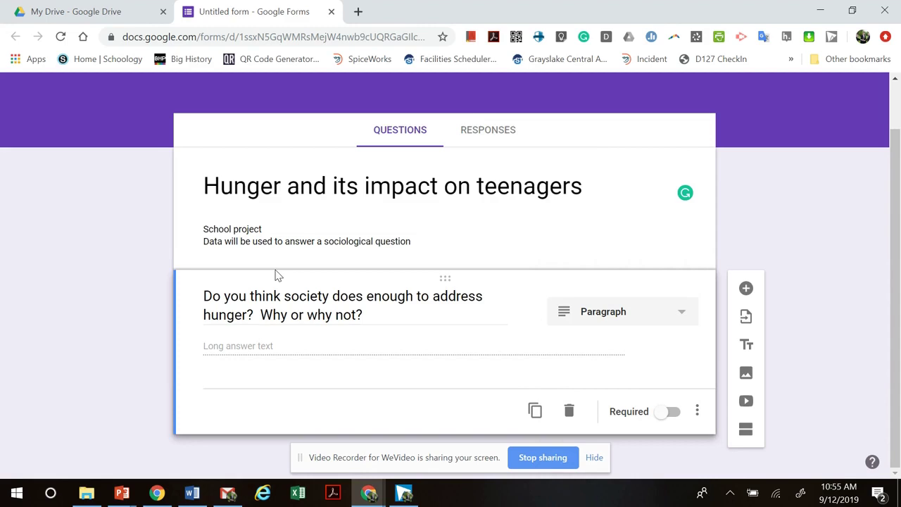
pyautogui.click(667, 415)
pyautogui.click(746, 288)
pyautogui.click(644, 296)
# - Make the second question a required Paragraph question titled 'Open ended question'
pyautogui.click(626, 156)
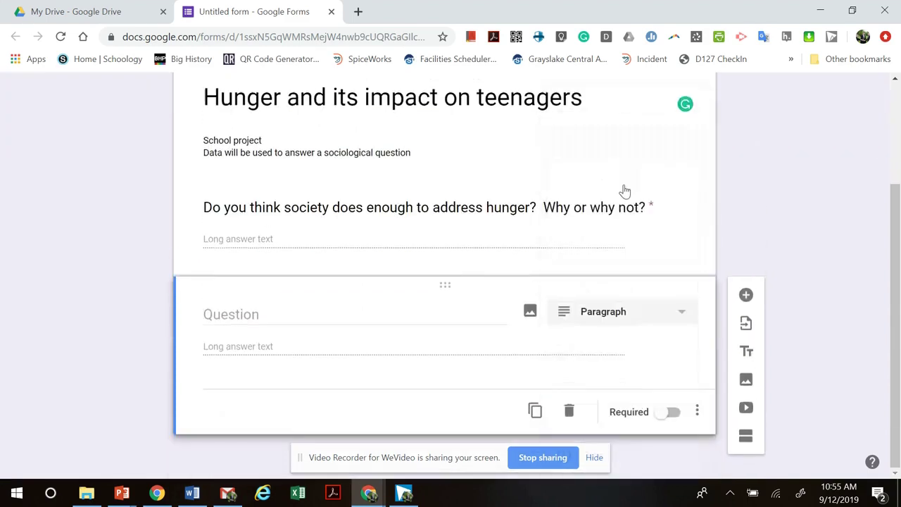
pyautogui.click(250, 308)
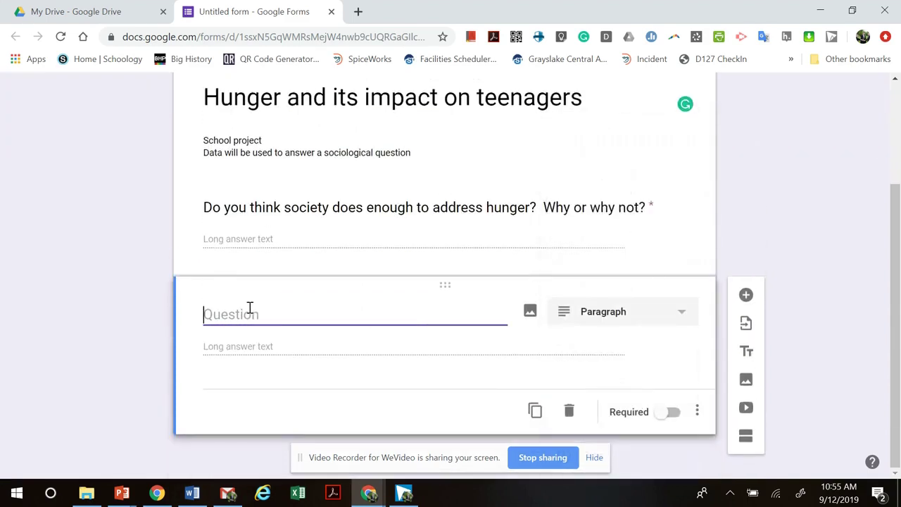
pyautogui.write('Open ended question')
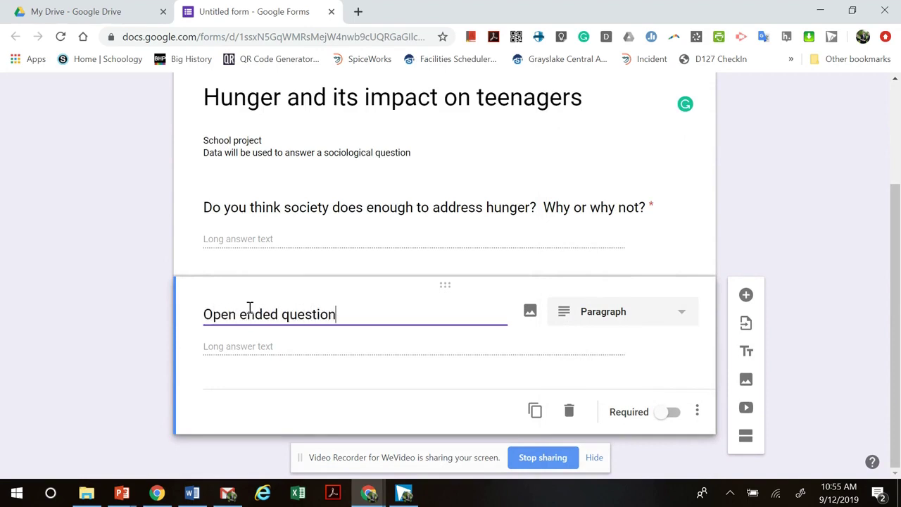
pyautogui.click(660, 413)
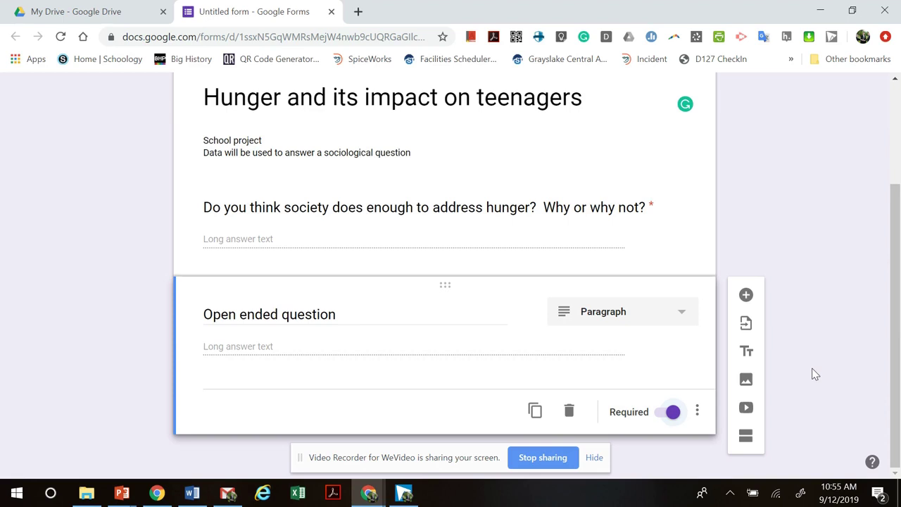
pyautogui.scroll(3, 814, 373)
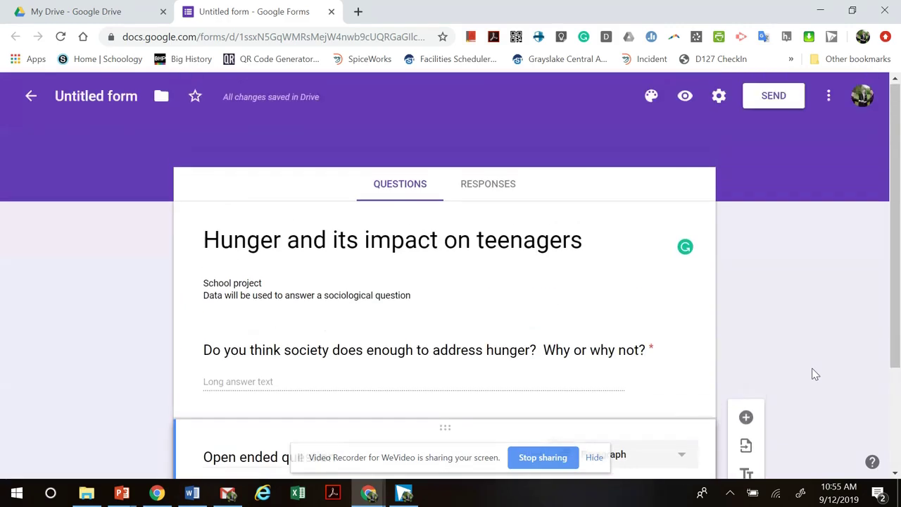
# - Copy the form's shareable link from the Send dialog's link option
pyautogui.click(773, 95)
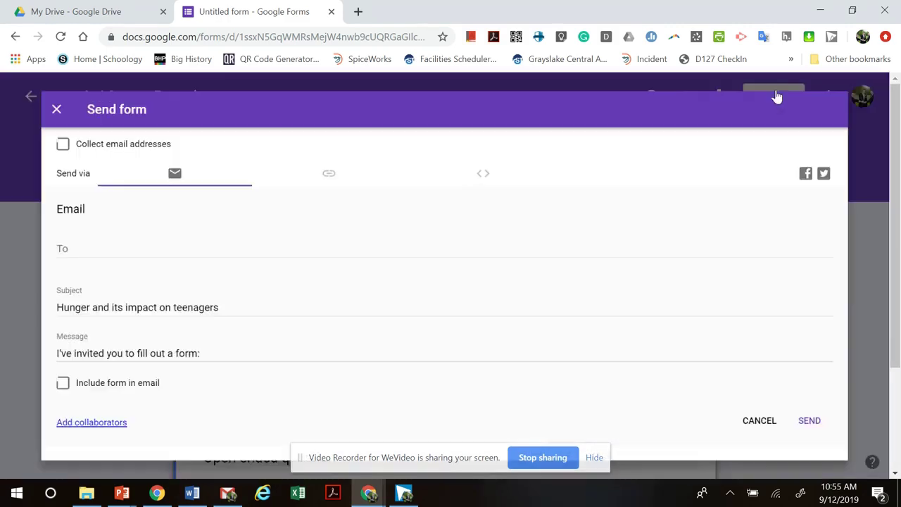
pyautogui.click(318, 169)
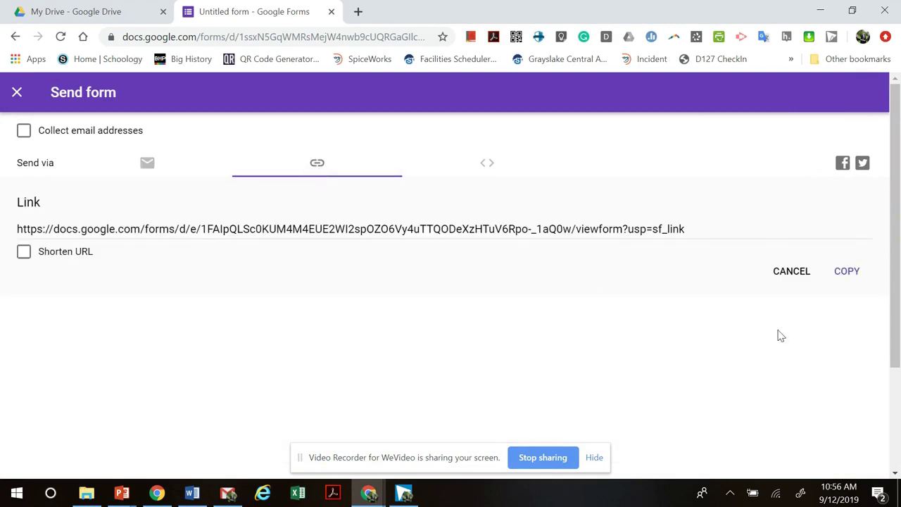
pyautogui.click(627, 232)
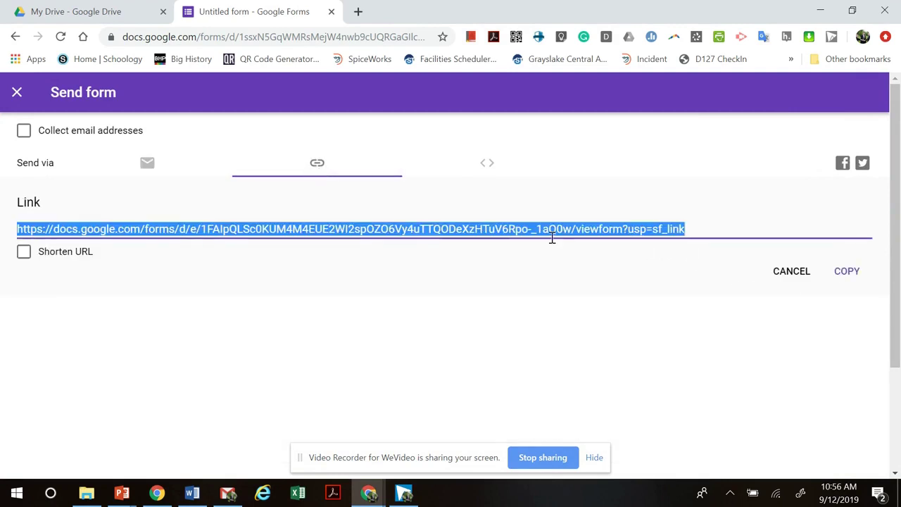
pyautogui.click(209, 38)
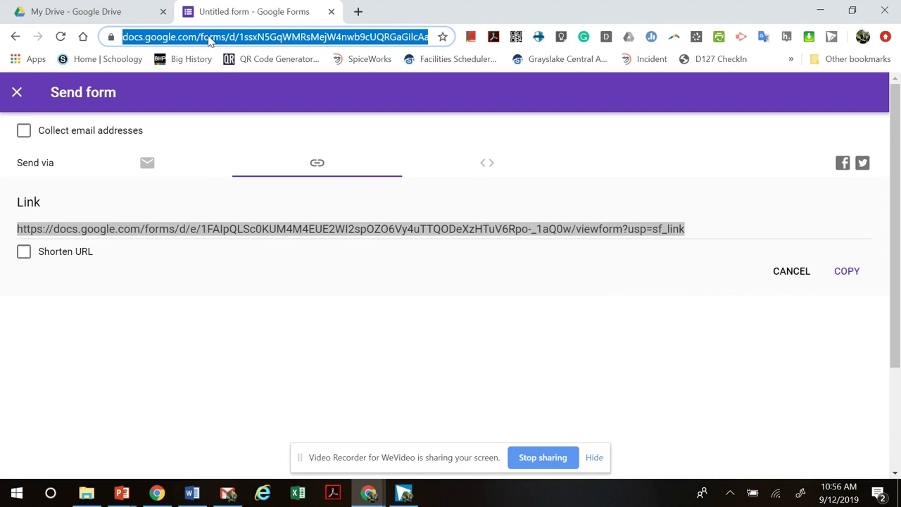
pyautogui.click(611, 224)
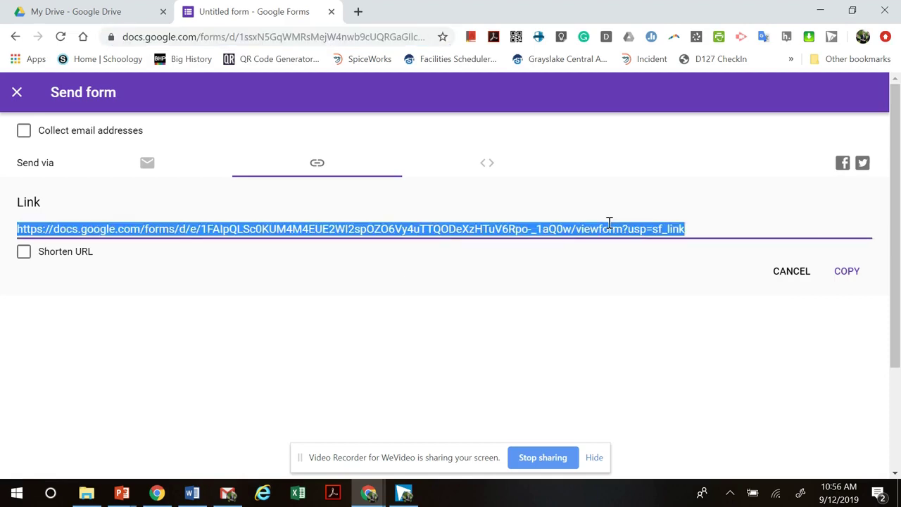
pyautogui.click(839, 281)
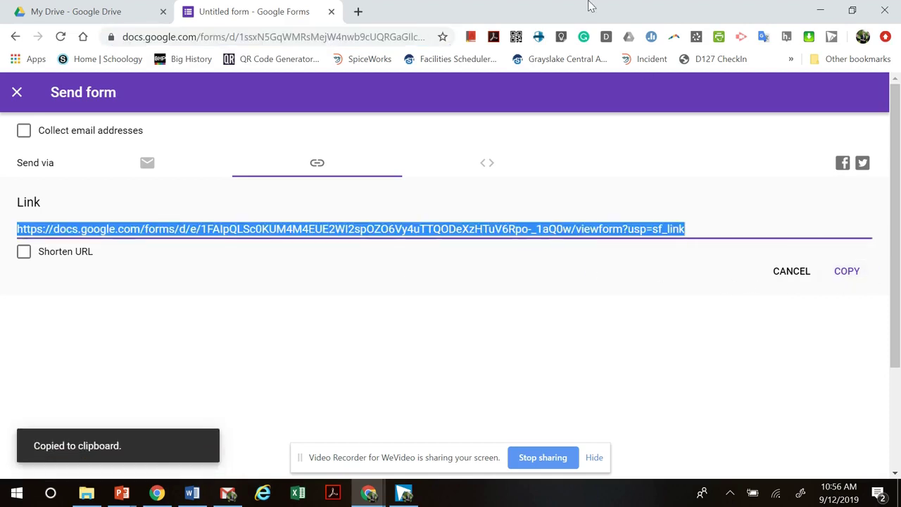
pyautogui.click(358, 12)
# - Load the pasted form link, fill both questions with test text, and submit the response
pyautogui.hotkey('ctrl', 'v')
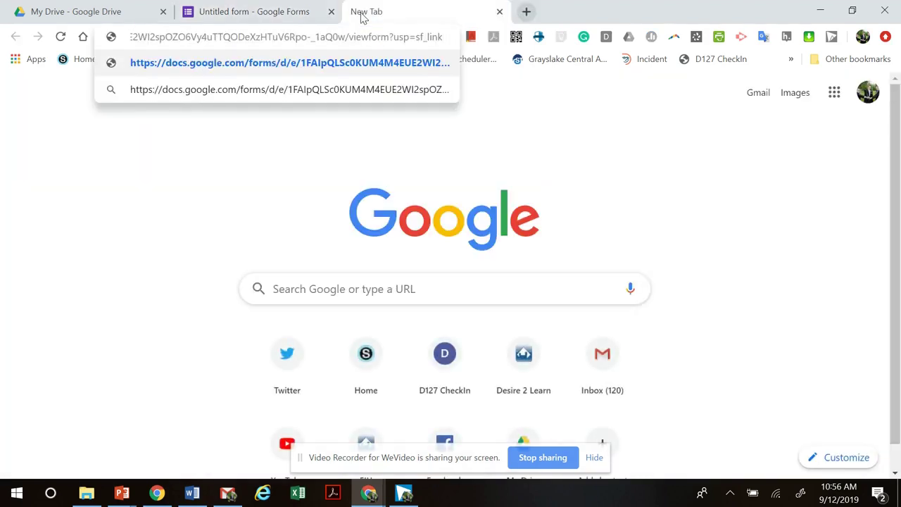
pyautogui.press('Return')
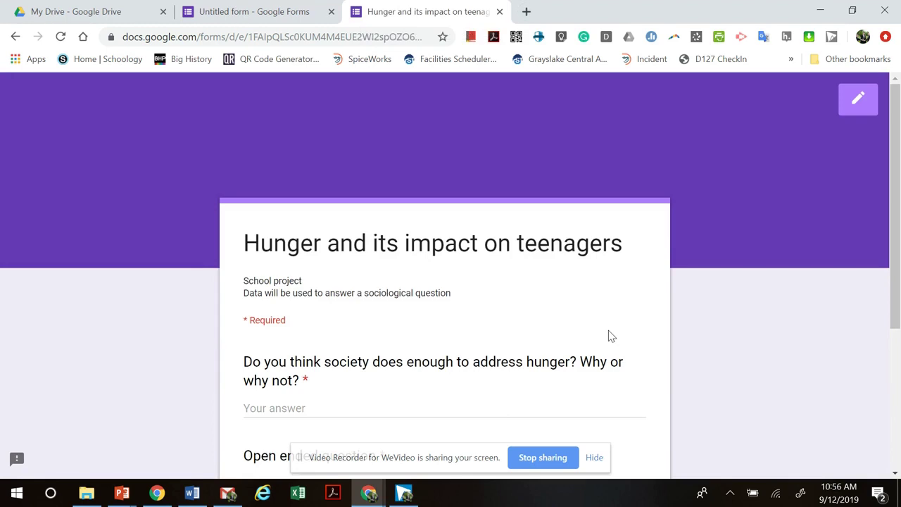
pyautogui.scroll(-2, 611, 336)
pyautogui.click(283, 307)
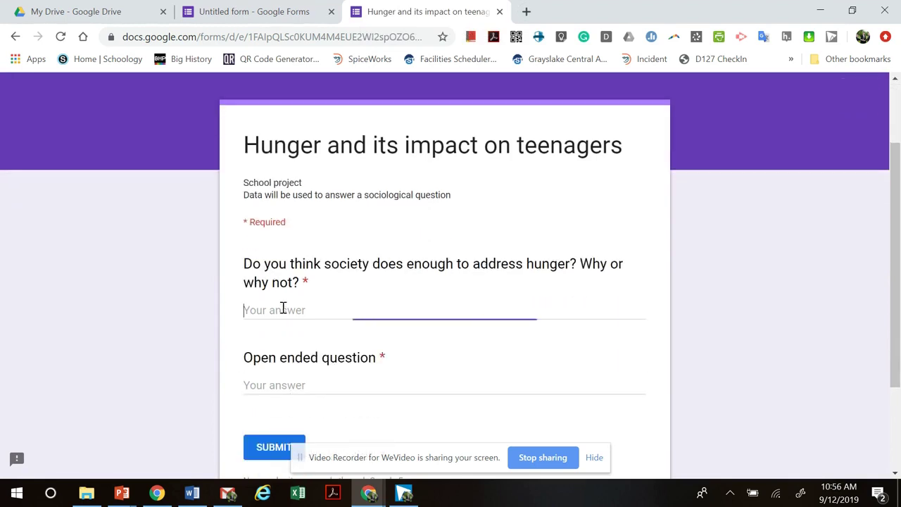
pyautogui.write('asfidhfksjdfns,dmrnolsdfjhsldjkf')
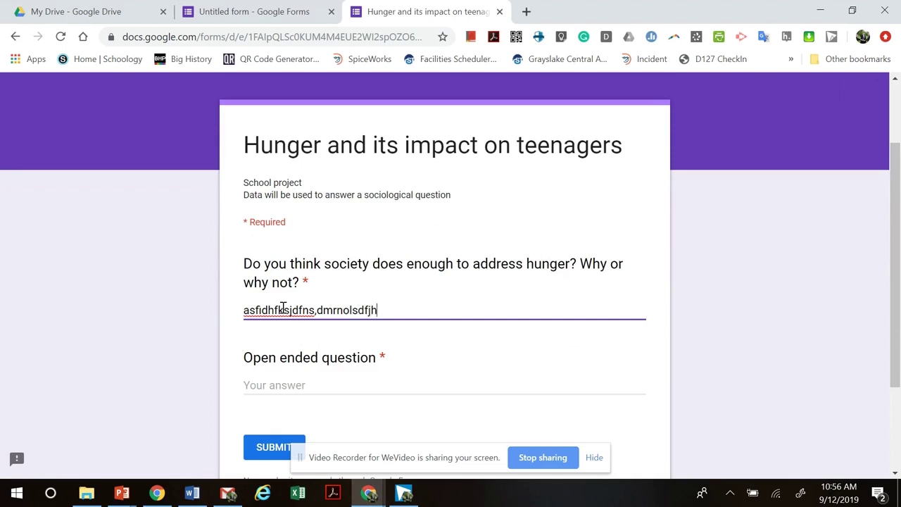
pyautogui.click(267, 383)
pyautogui.write('asajklnaskljnasldcksn')
pyautogui.scroll(-1, 266, 379)
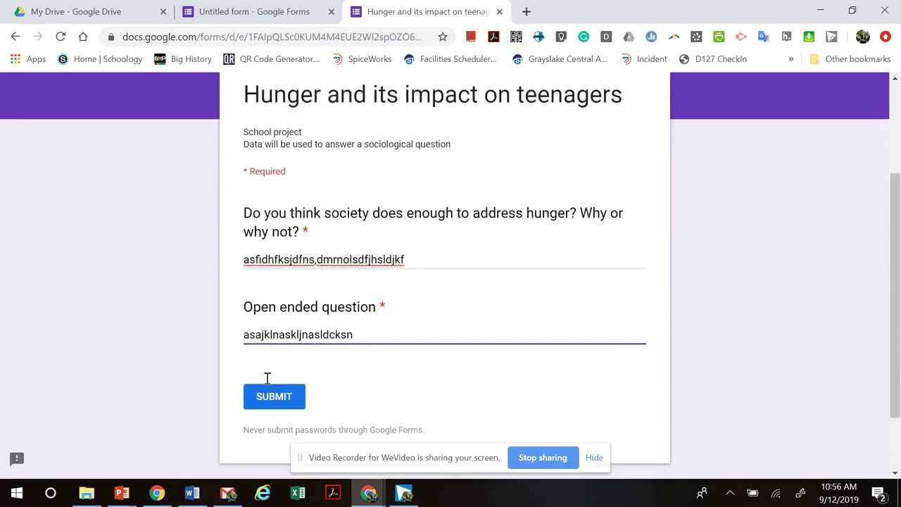
pyautogui.click(295, 384)
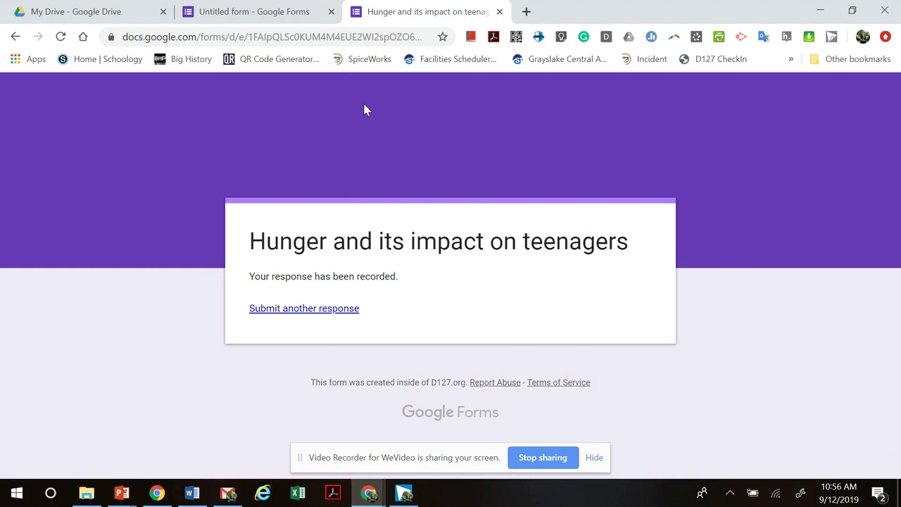
# - Back in the editor, review the single recorded response, then return to the Questions view
pyautogui.click(289, 16)
pyautogui.click(17, 92)
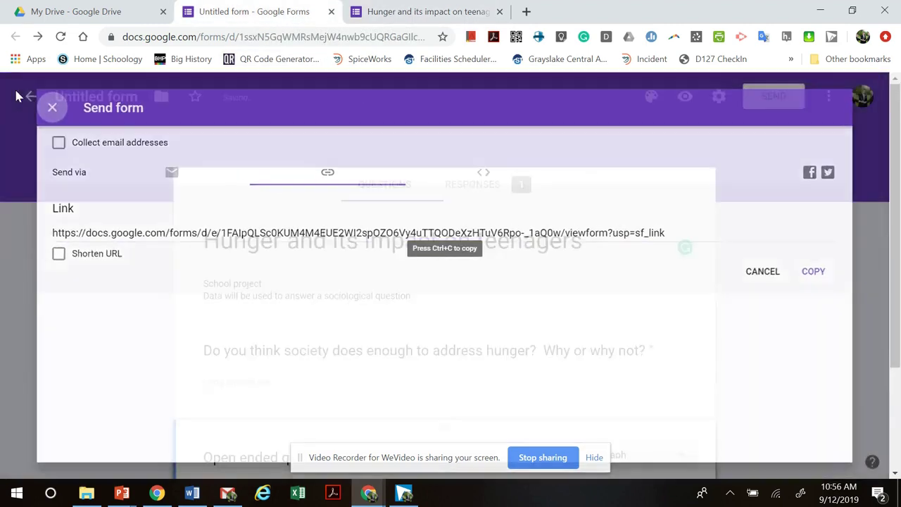
pyautogui.click(481, 184)
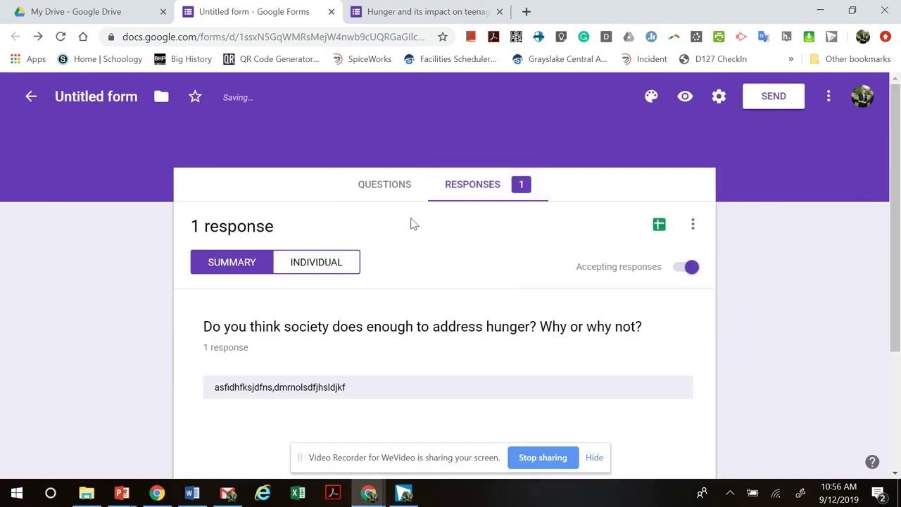
pyautogui.scroll(-2, 585, 230)
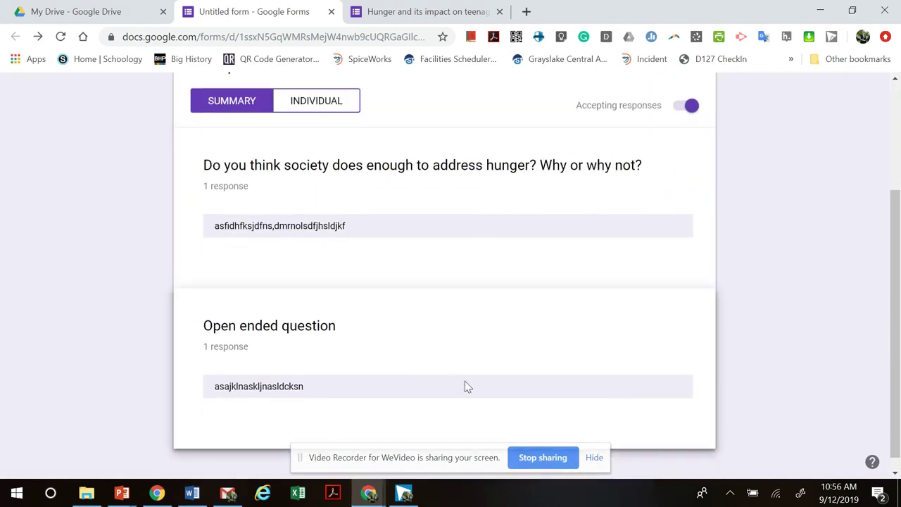
pyautogui.scroll(2, 326, 223)
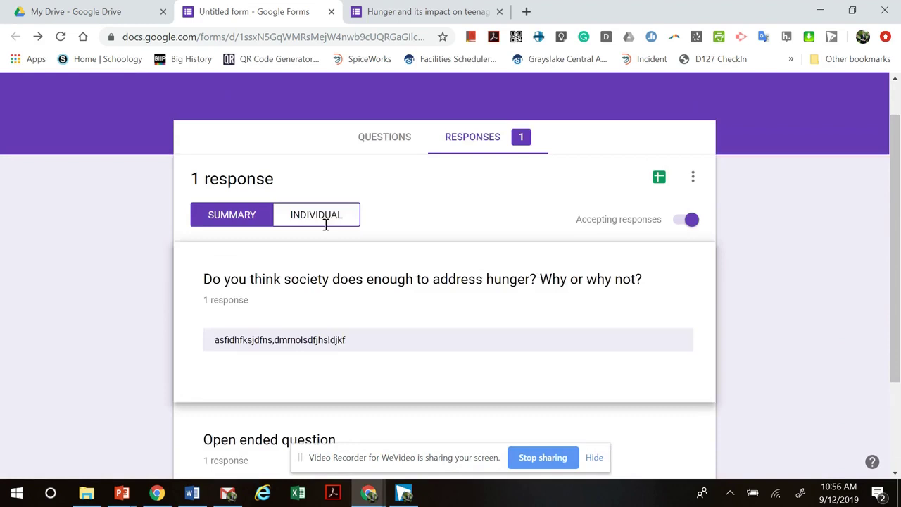
pyautogui.scroll(-2, 432, 251)
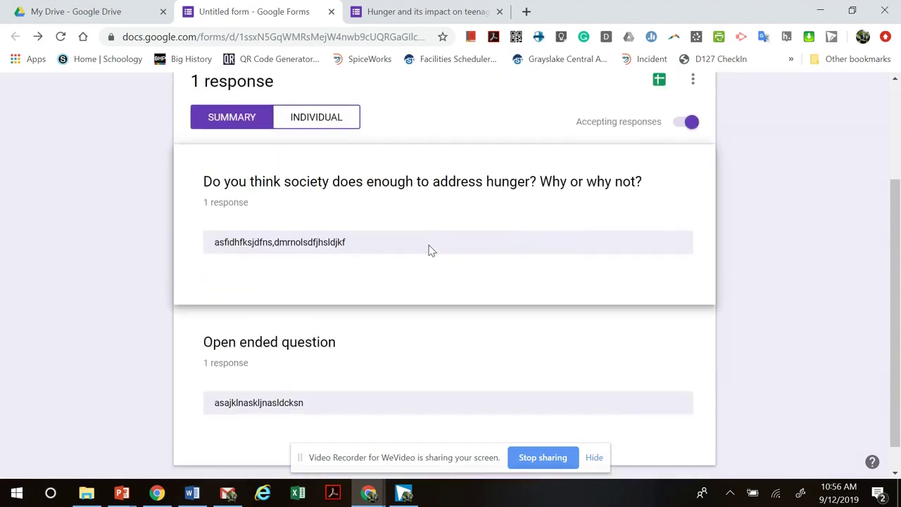
pyautogui.scroll(2, 432, 251)
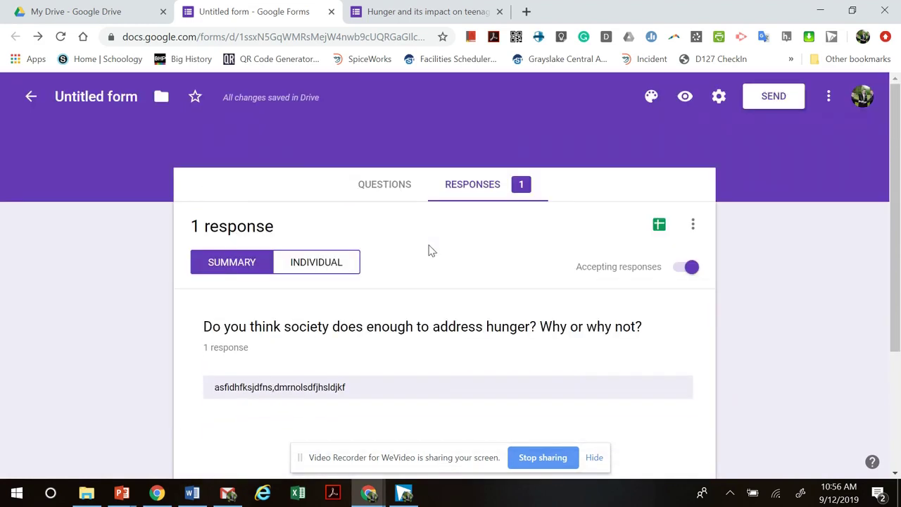
pyautogui.click(401, 195)
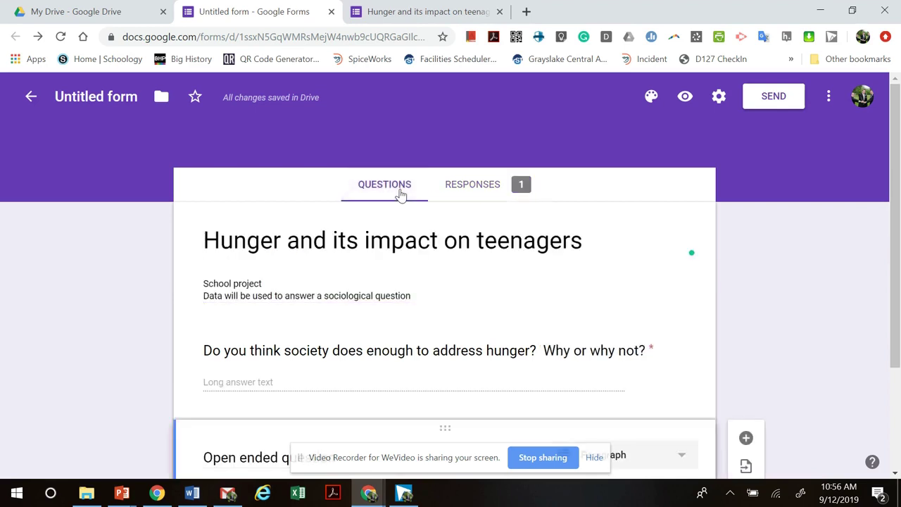
# - Add three new questions titled Age, Race and Gender
pyautogui.scroll(-1, 761, 368)
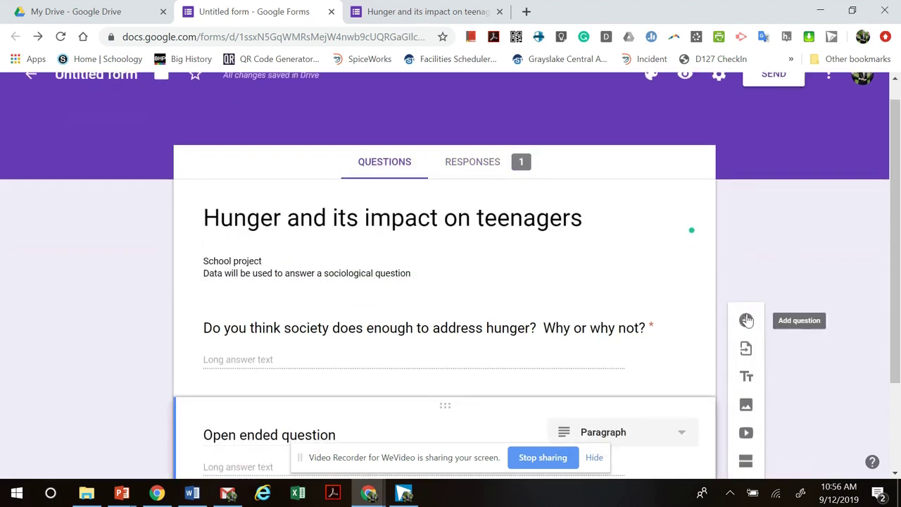
pyautogui.click(746, 320)
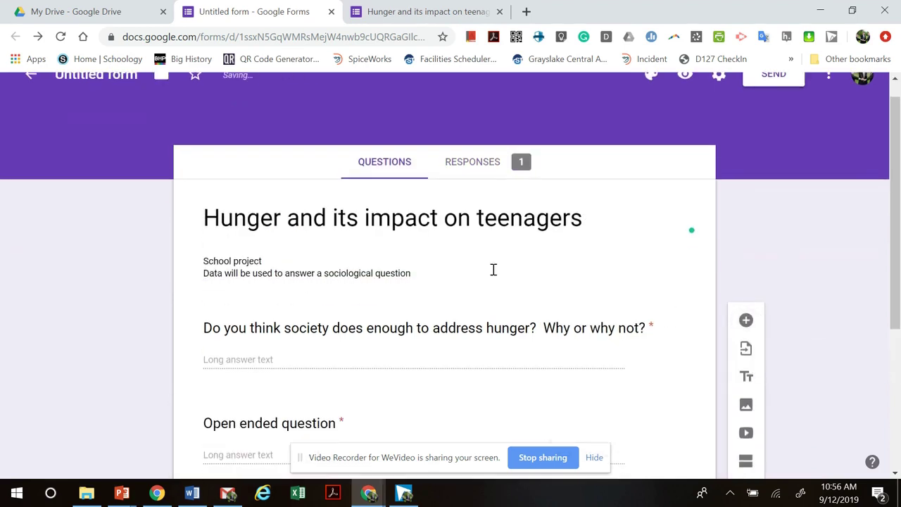
pyautogui.write('Age')
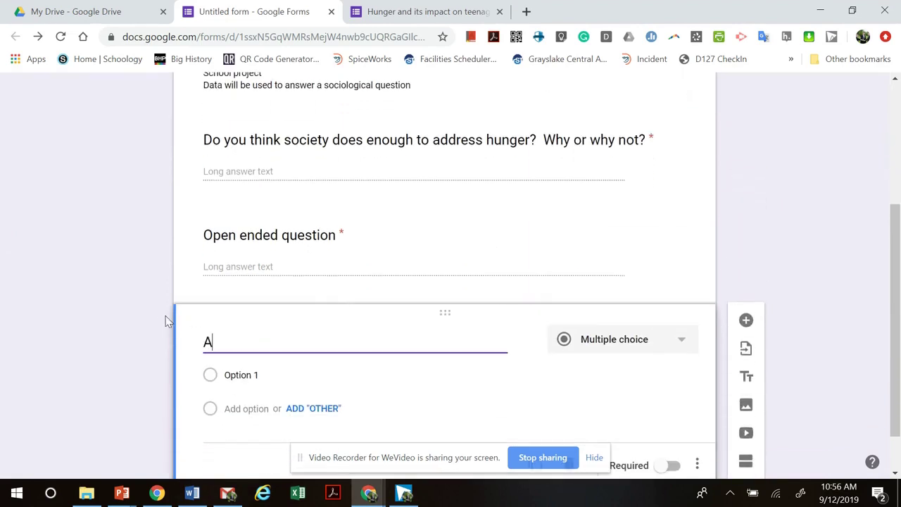
pyautogui.click(745, 320)
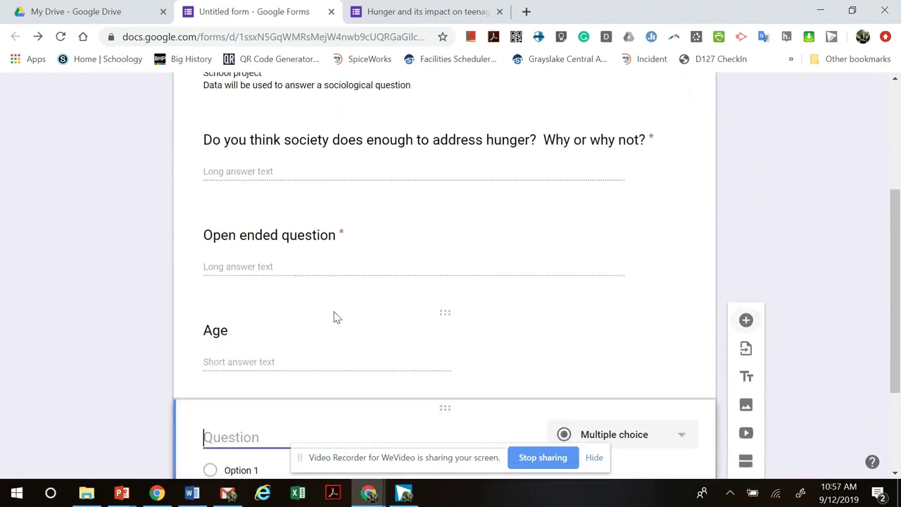
pyautogui.write('Race')
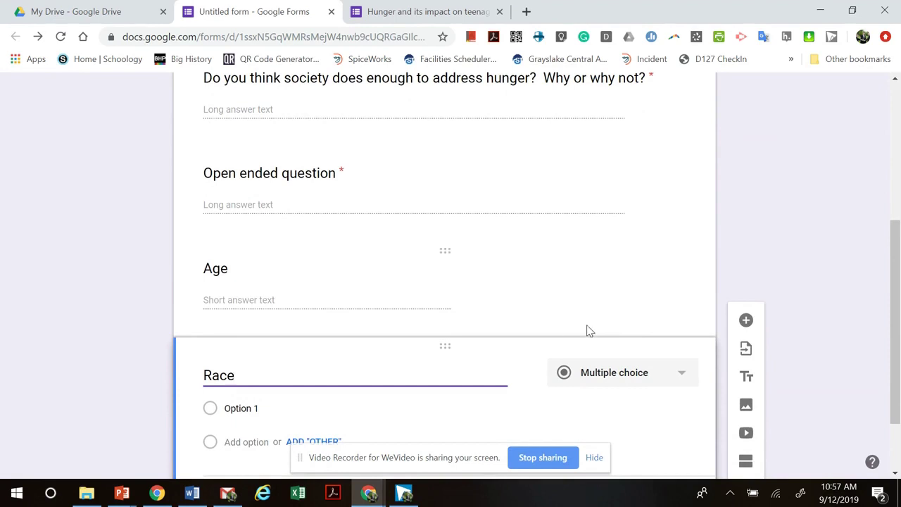
pyautogui.click(746, 320)
pyautogui.write('Gender')
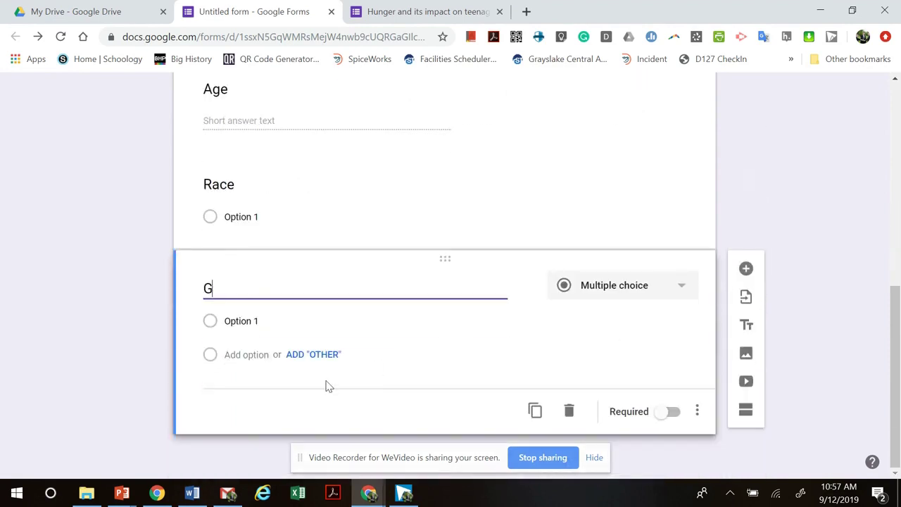
# - Drag the Age question to the top, just below the form description
pyautogui.scroll(2, 532, 157)
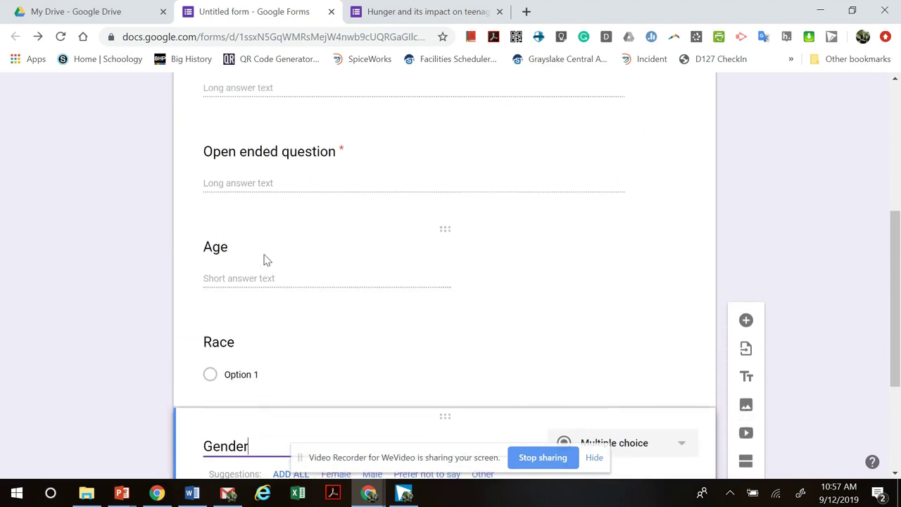
pyautogui.click(263, 257)
pyautogui.moveTo(432, 239); pyautogui.dragTo(397, 240)
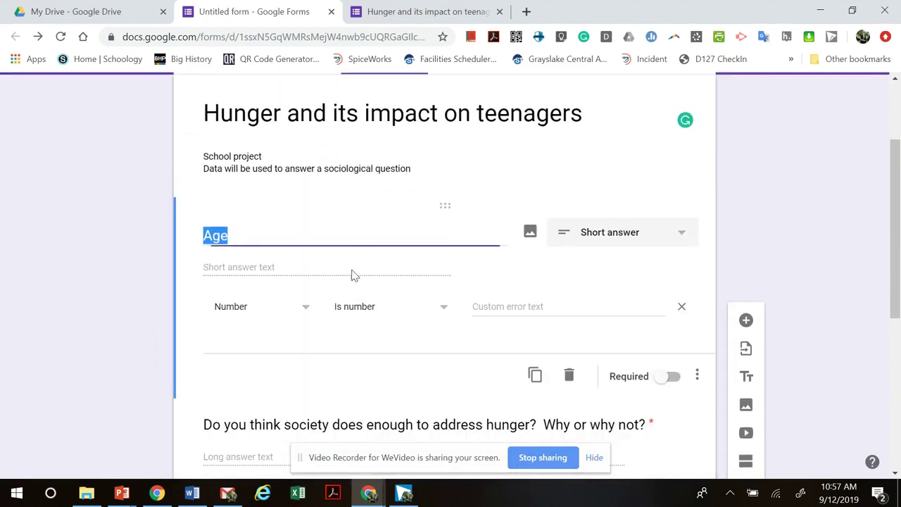
# - Change the Age question's type to Multiple choice
pyautogui.click(604, 240)
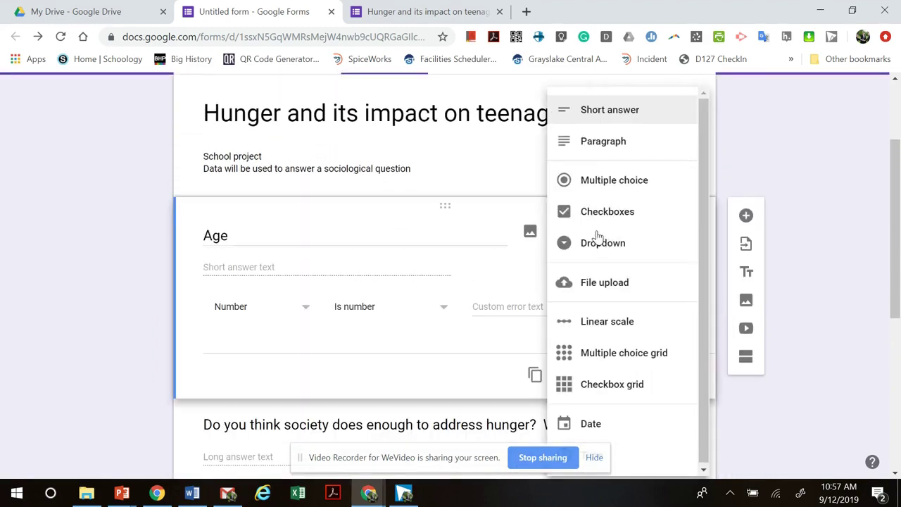
pyautogui.click(588, 182)
pyautogui.click(828, 293)
pyautogui.scroll(-5, 828, 293)
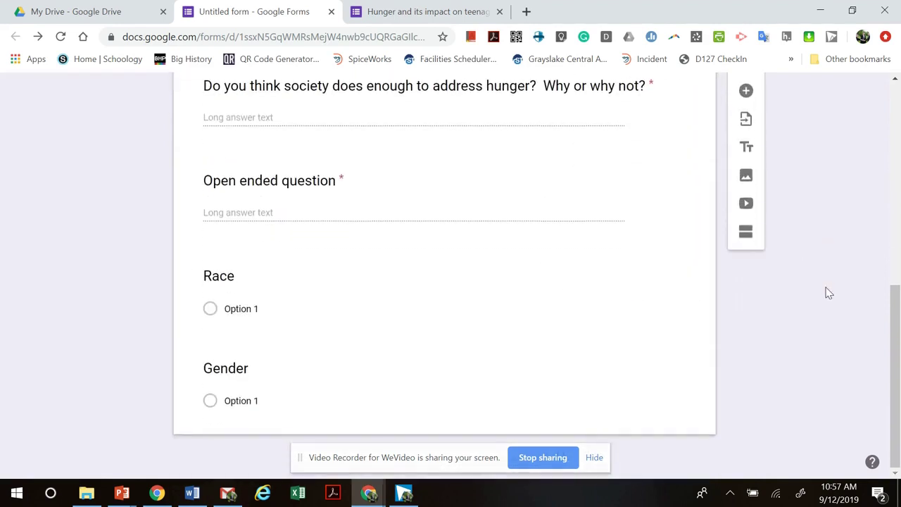
pyautogui.scroll(4, 828, 292)
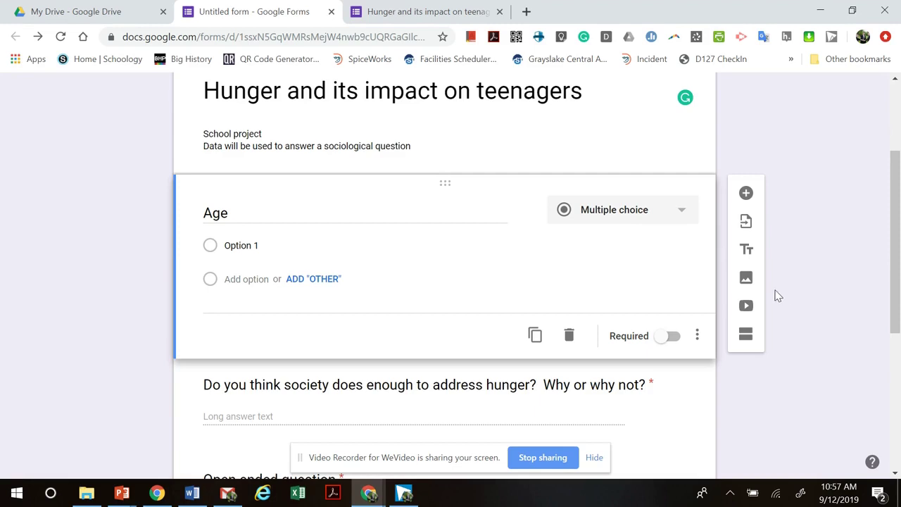
# - Drag the Race question above Age, then return to the response confirmation tab
pyautogui.scroll(-4, 776, 295)
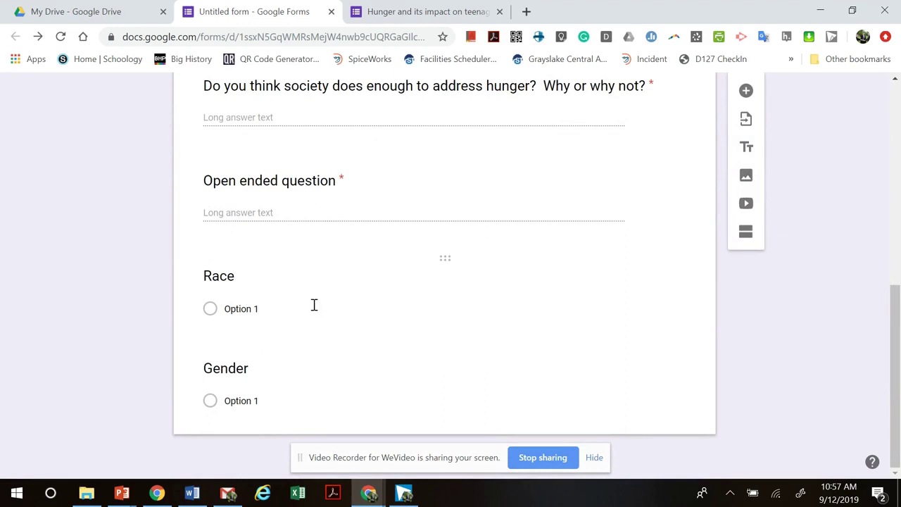
pyautogui.click(273, 285)
pyautogui.moveTo(308, 173); pyautogui.dragTo(316, 195)
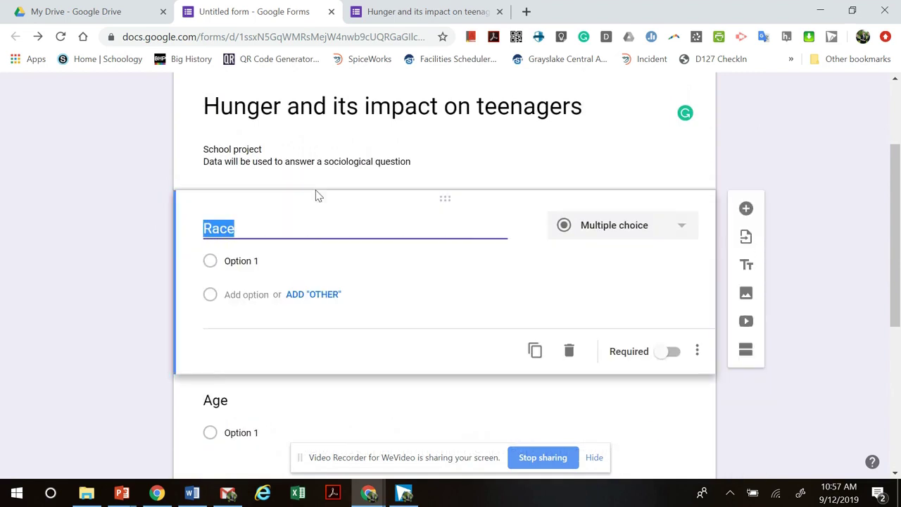
pyautogui.click(430, 16)
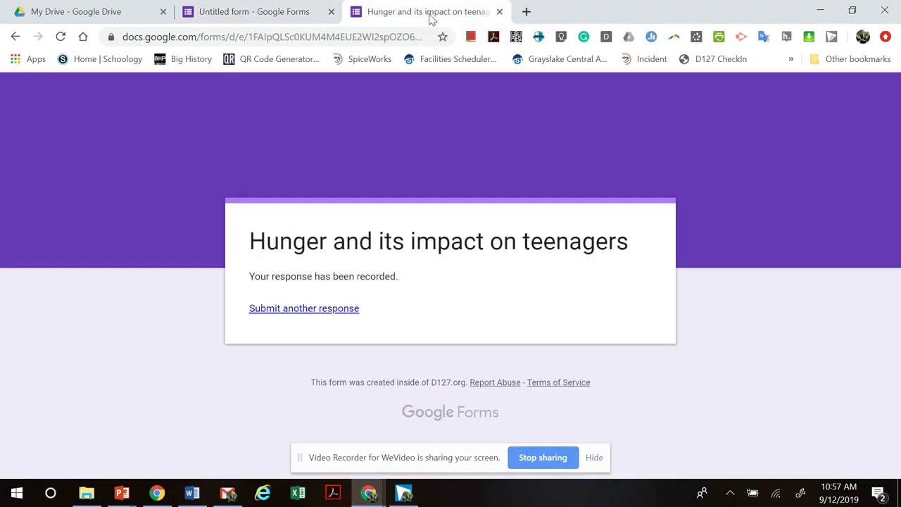
# - Open the form's response summary showing 1 response and the Race question still unanswered
pyautogui.click(290, 12)
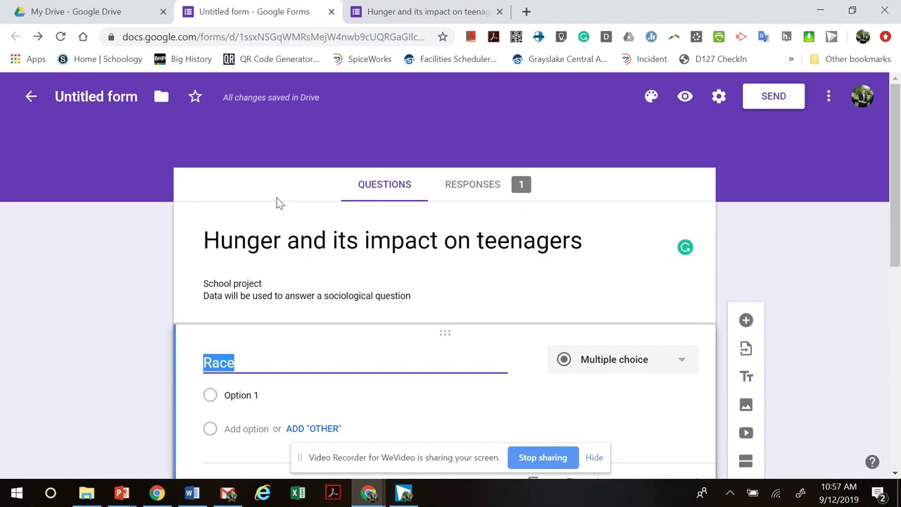
pyautogui.click(474, 193)
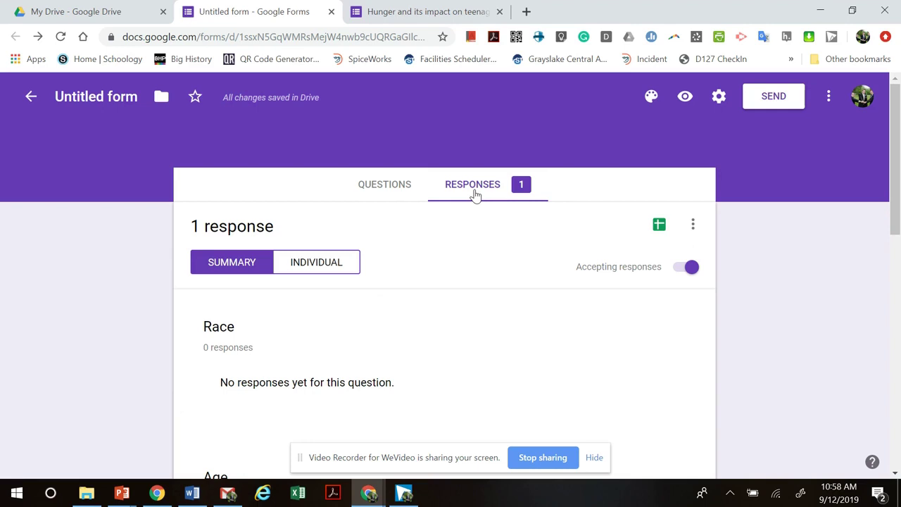
pyautogui.click(403, 493)
pyautogui.click(403, 493)
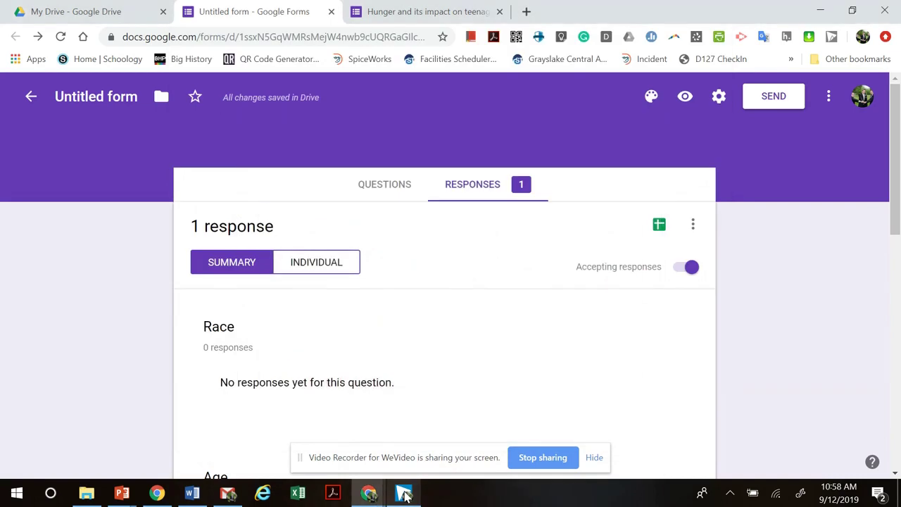